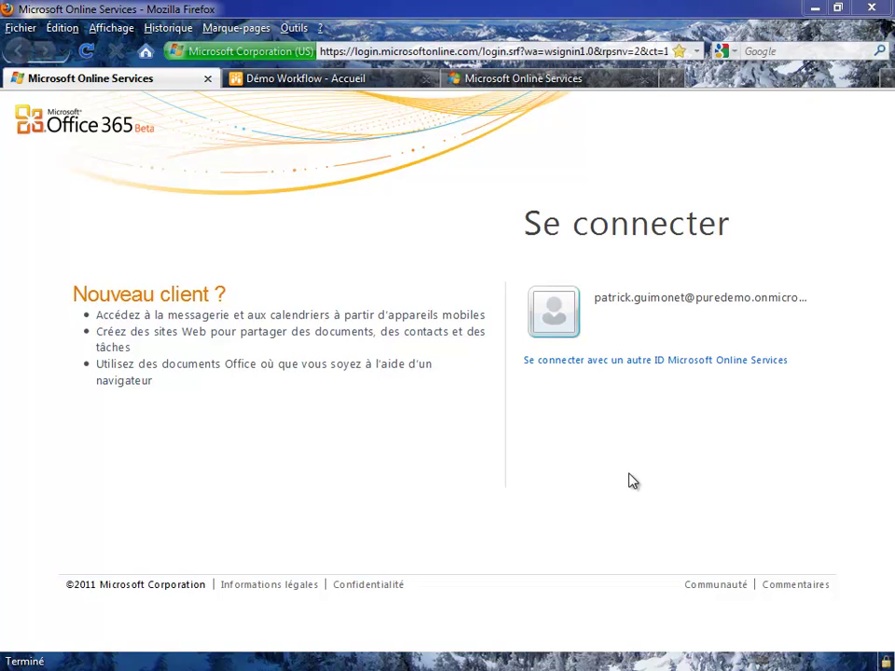
# Sign in to Office 365 with the remembered account by entering its password, and open the SharePoint home page.
pyautogui.moveTo(653, 318)
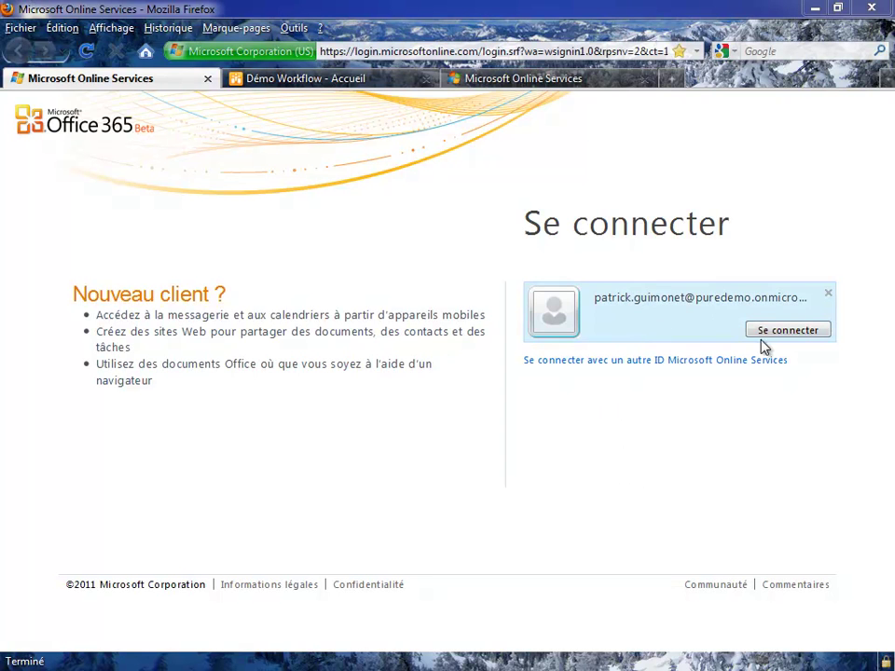
pyautogui.click(809, 332)
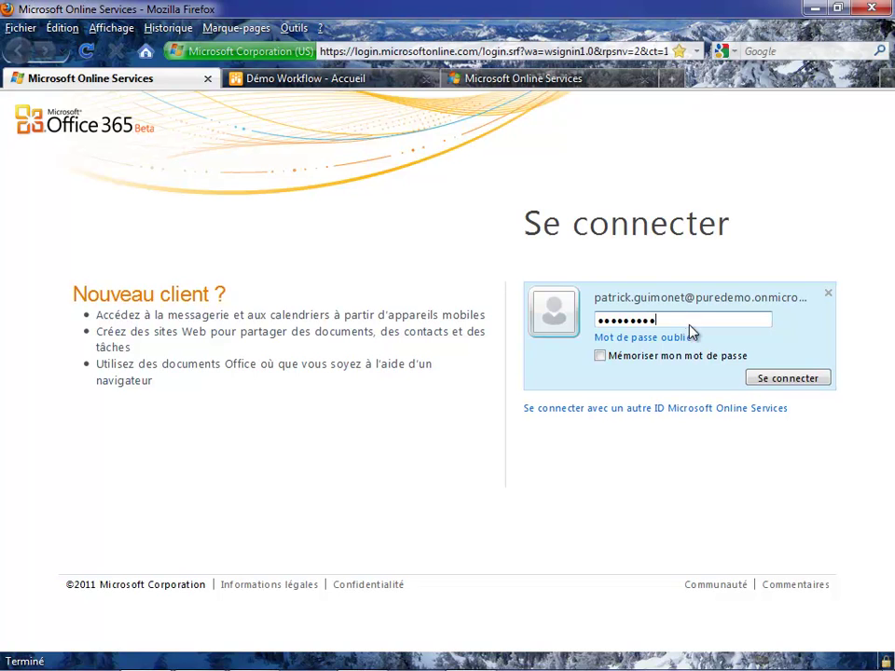
pyautogui.click(764, 381)
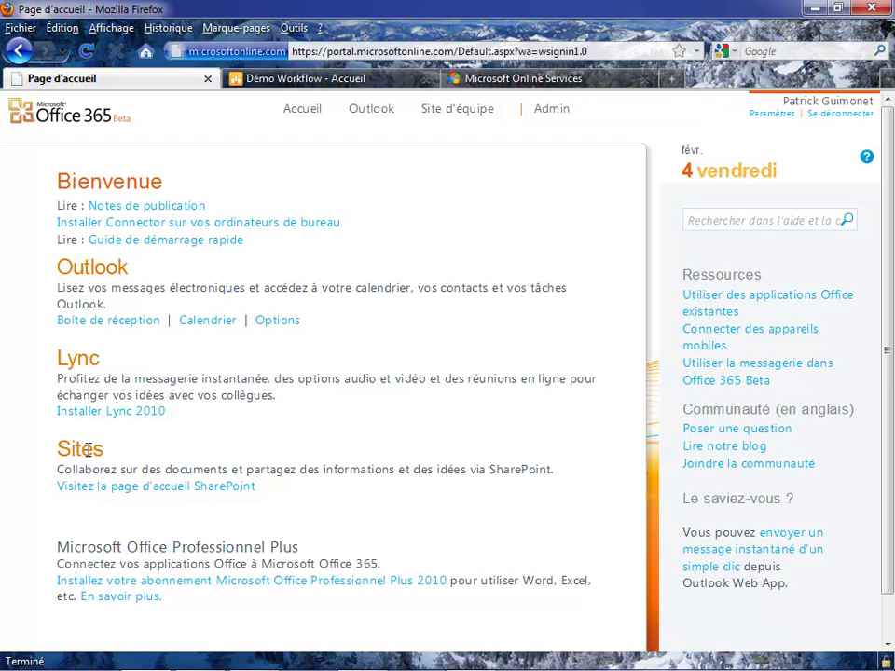
pyautogui.click(147, 489)
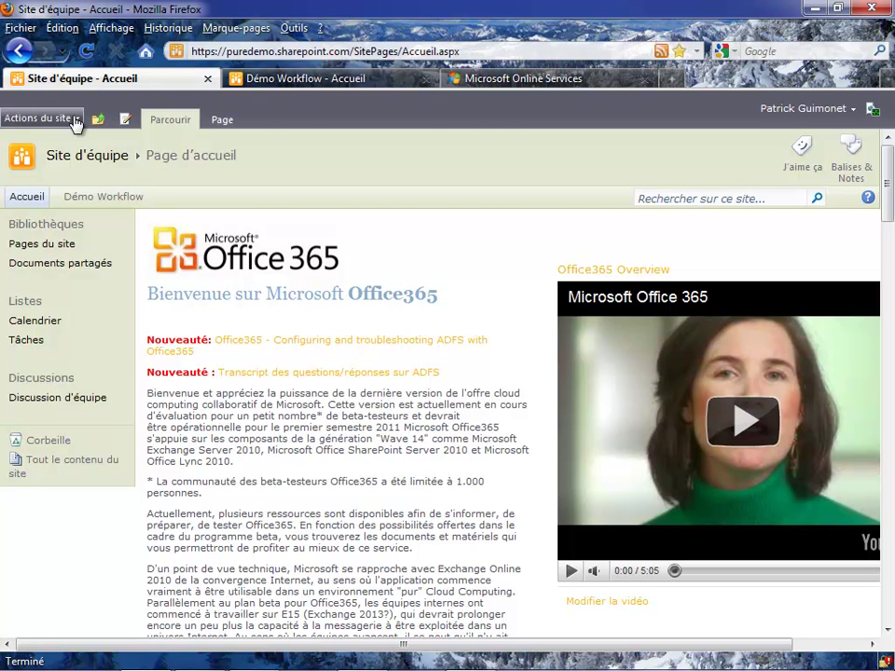
# Review the team site's page commands, site actions and account options.
pyautogui.click(222, 121)
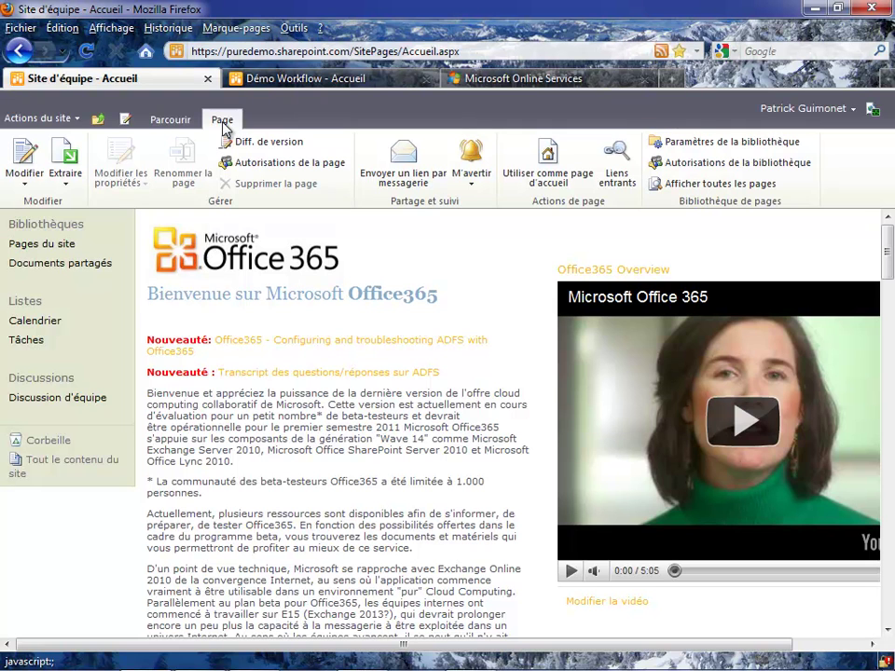
pyautogui.click(74, 119)
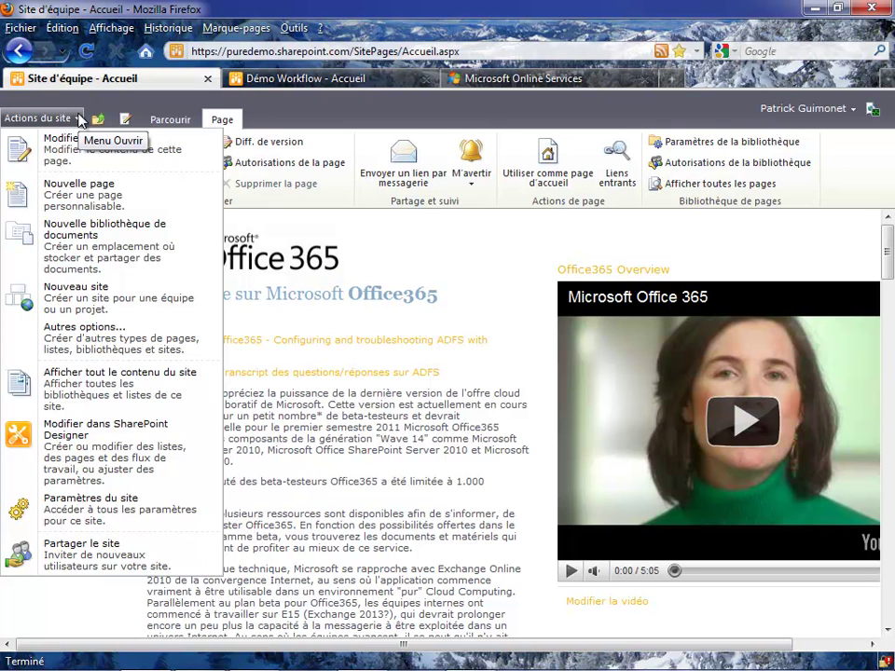
pyautogui.click(848, 110)
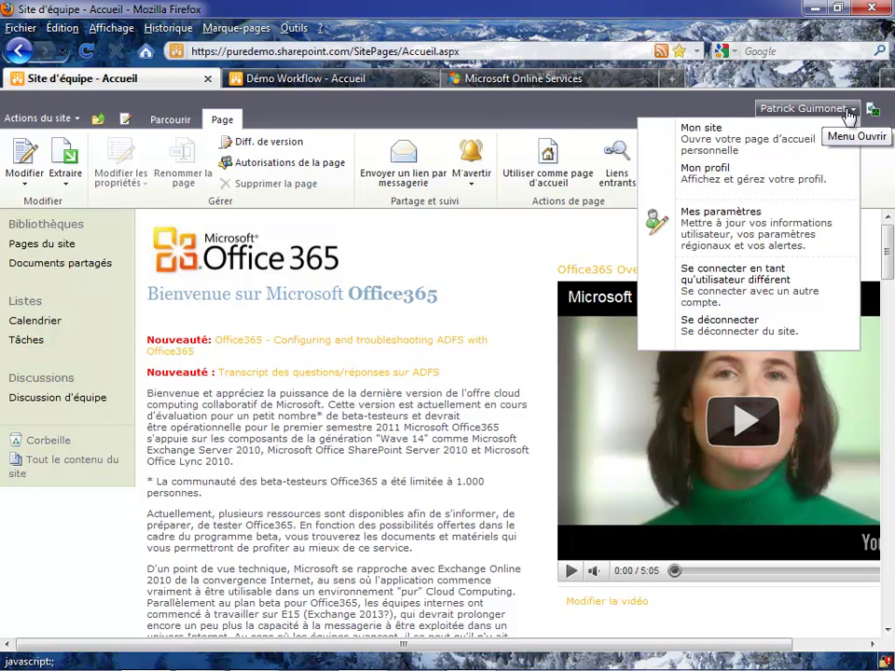
pyautogui.click(308, 114)
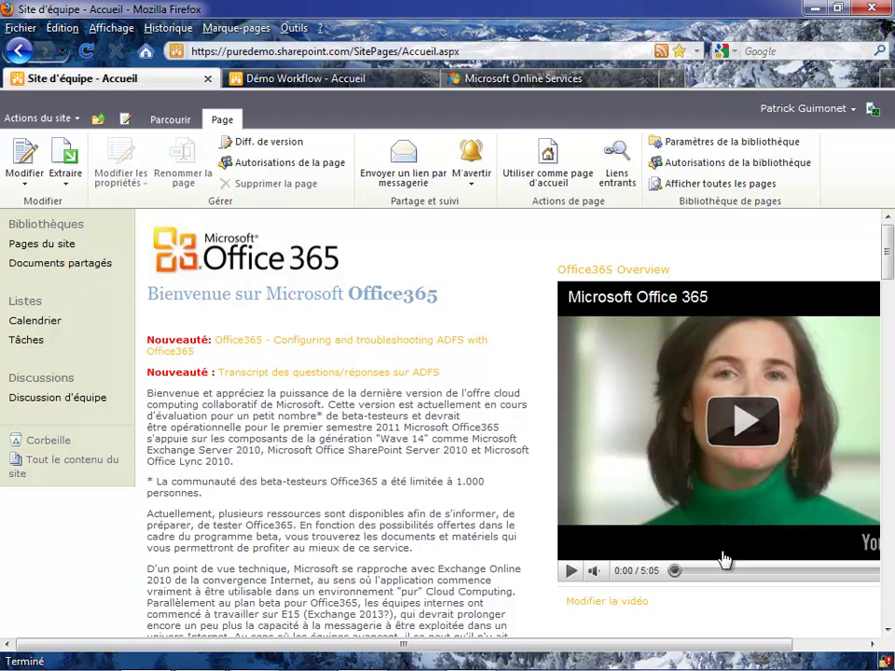
# Play the Office365 Overview video embedded in the home page and turn its sound down.
pyautogui.click(764, 425)
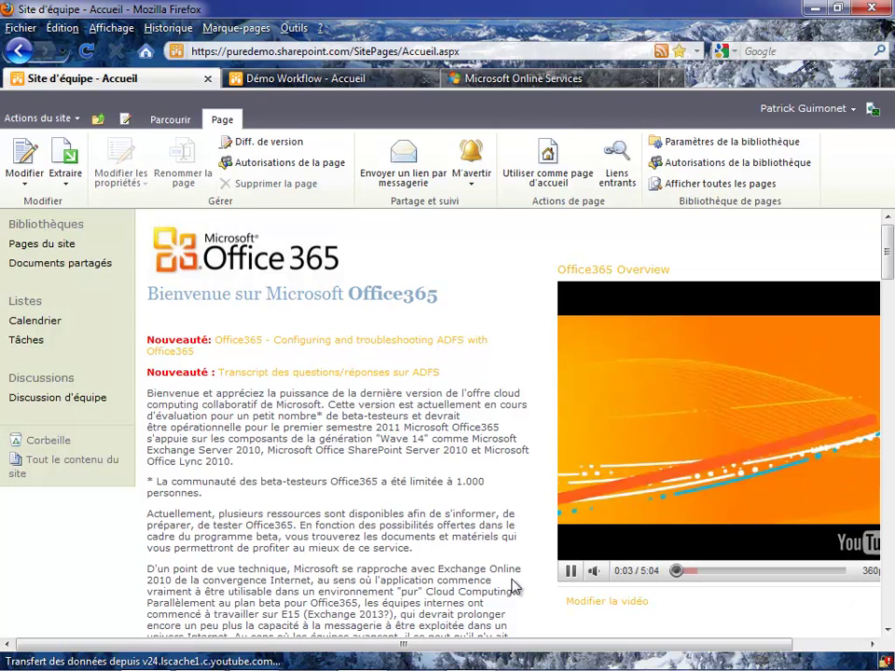
pyautogui.click(593, 570)
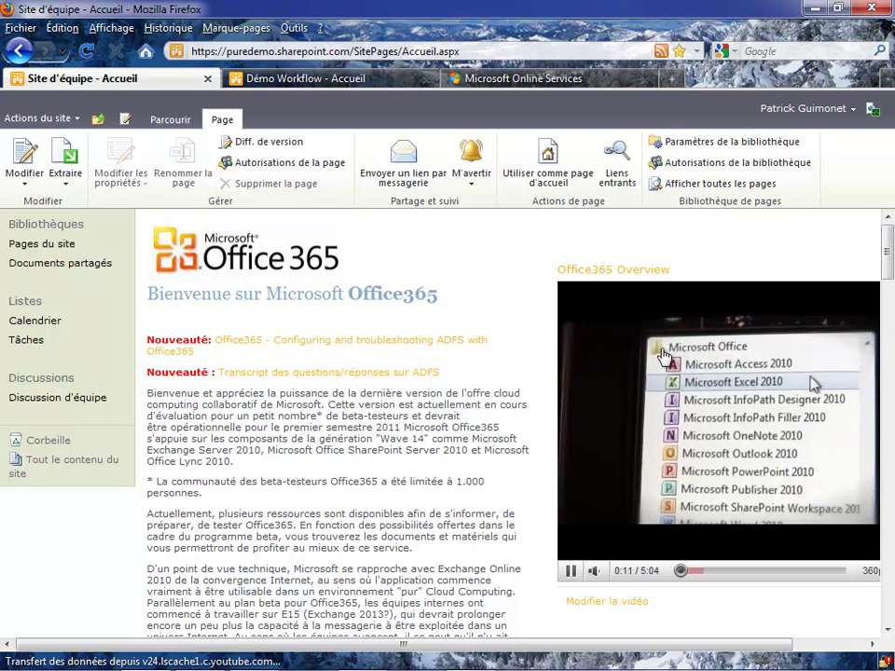
pyautogui.click(887, 631)
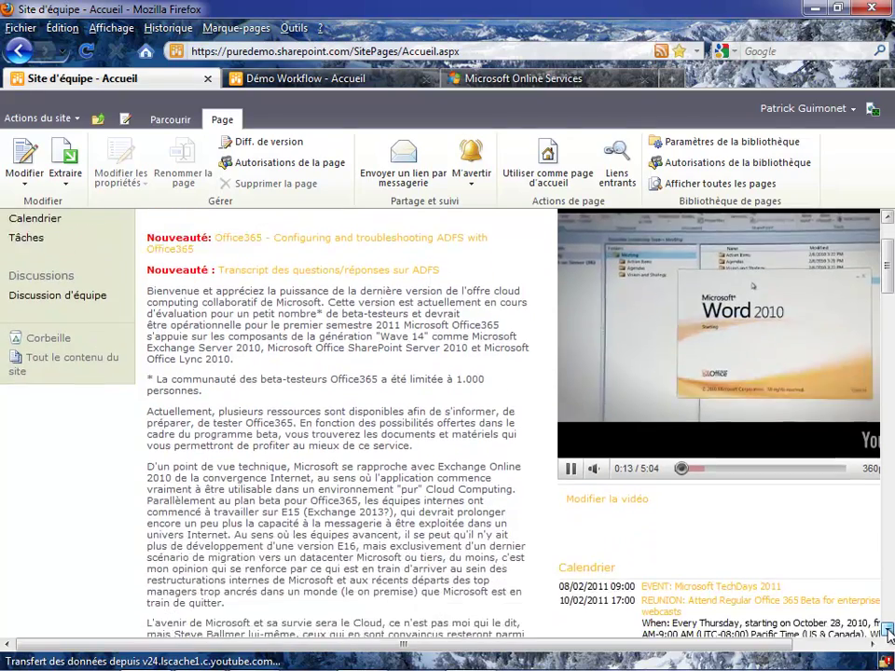
pyautogui.click(888, 632)
pyautogui.moveTo(593, 387)
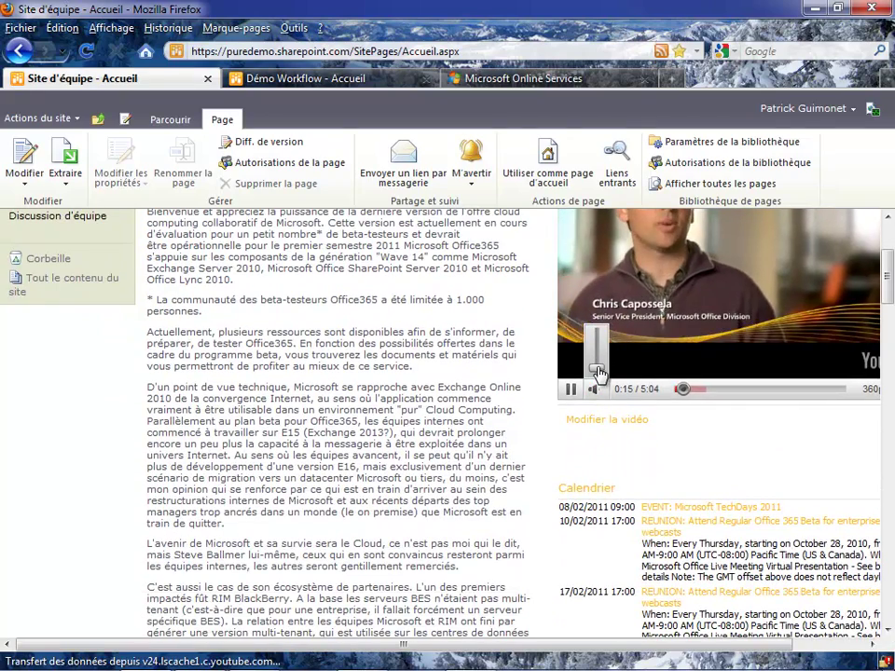
# Open the Documents partagés library from the home page, and return to the home page to look through its lists of links.
pyautogui.scroll(-6, 422, 410)
pyautogui.scroll(-5, 423, 410)
pyautogui.click(203, 261)
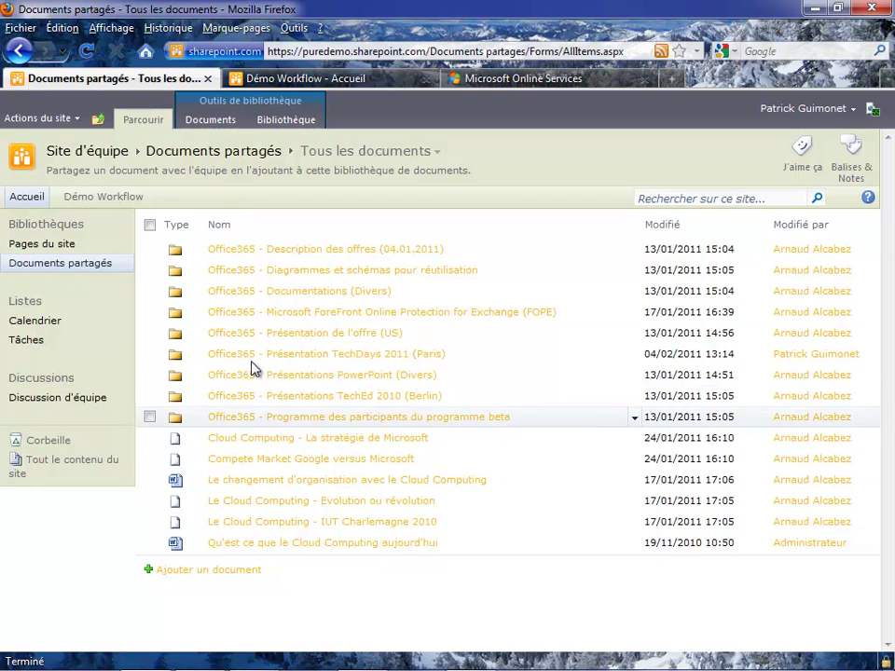
pyautogui.click(18, 50)
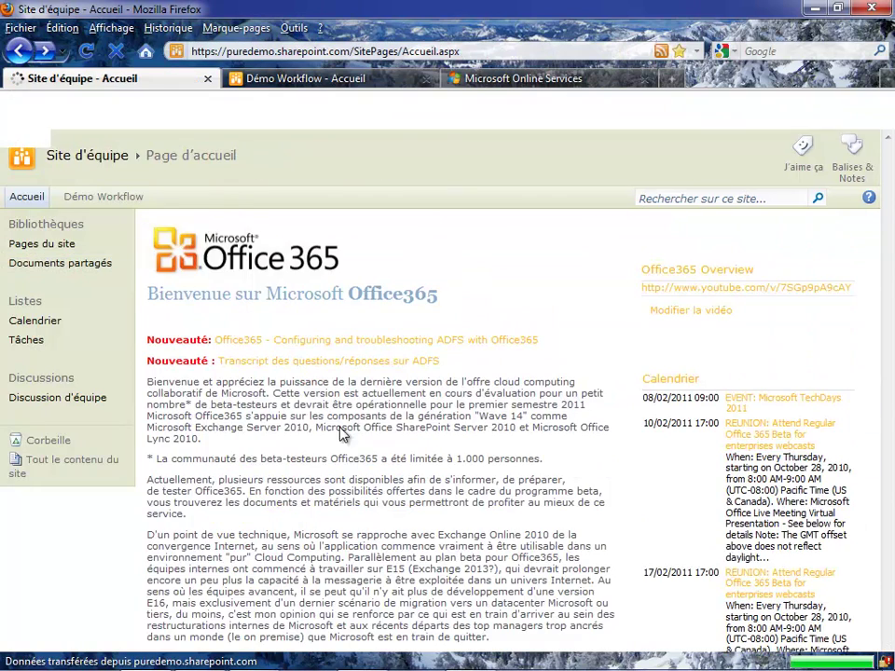
pyautogui.click(887, 579)
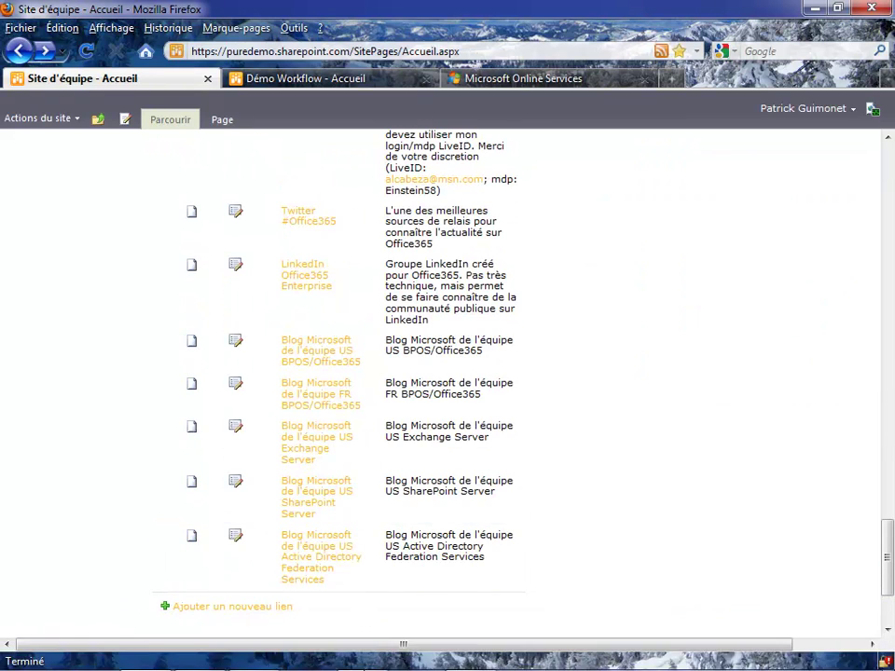
# Switch to Safari to view the PPT BPOS 365 slide library and open the Iconos image library.
pyautogui.click(355, 625)
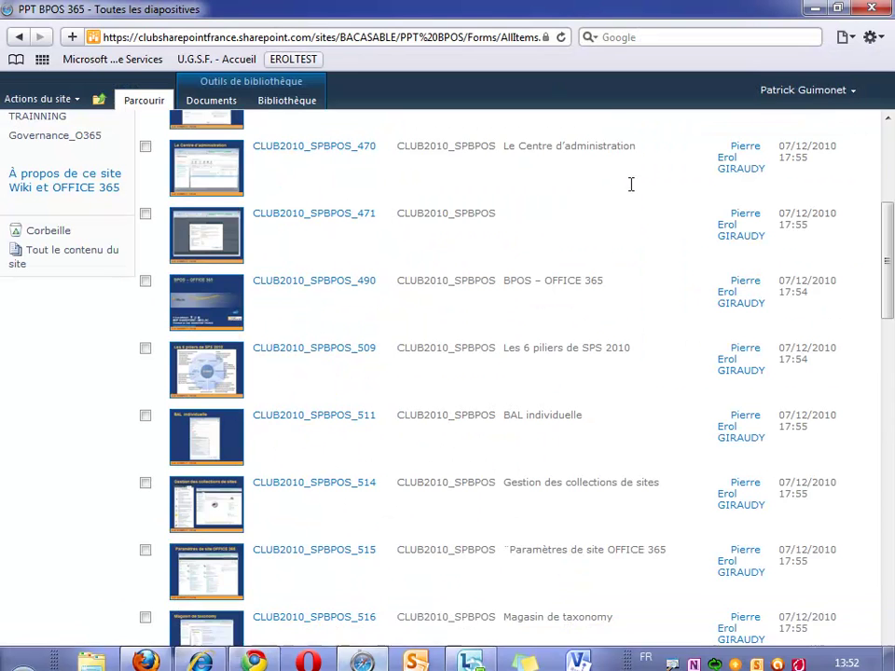
pyautogui.moveTo(884, 215); pyautogui.dragTo(885, 140)
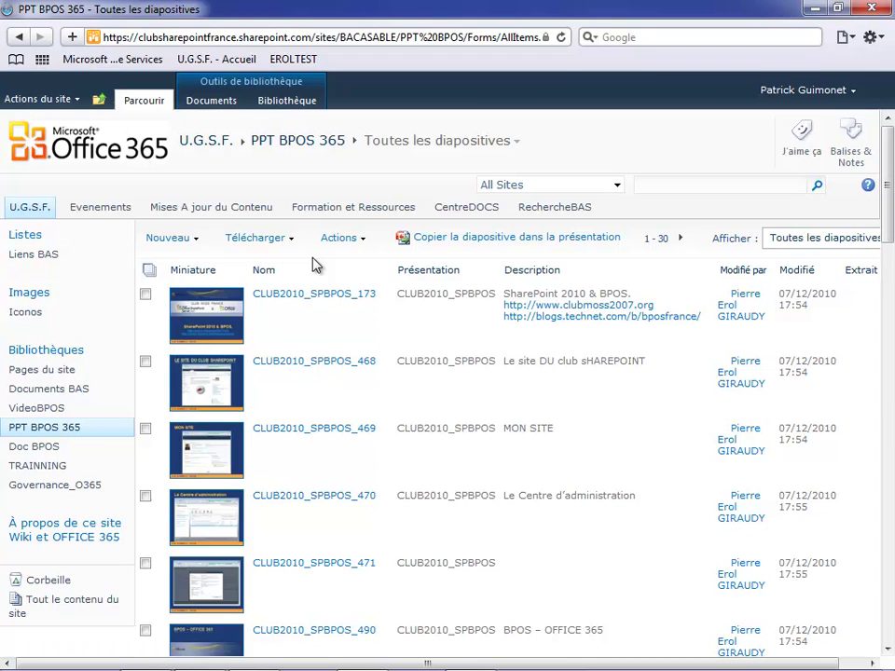
pyautogui.moveTo(386, 295)
pyautogui.click(31, 313)
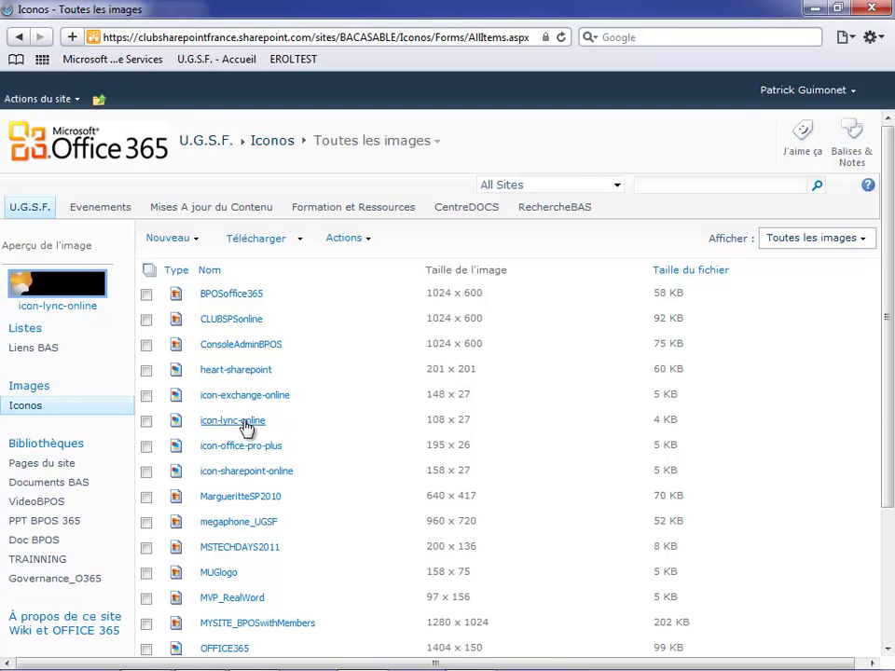
# Return to the team site's home page in Firefox, start editing it and remove the bold from "Office365" in the welcome heading.
pyautogui.click(815, 8)
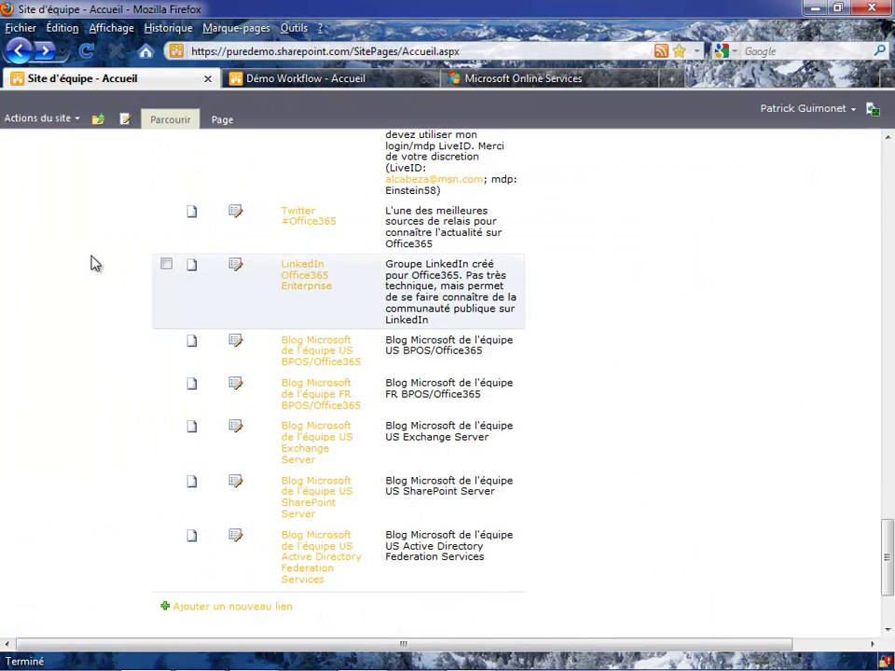
pyautogui.scroll(20, 105, 256)
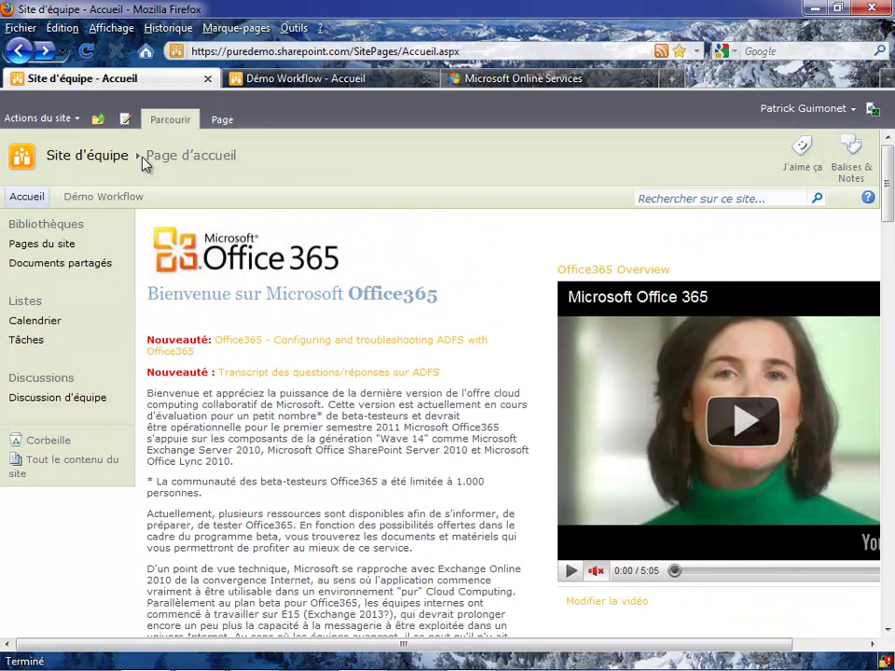
pyautogui.click(125, 120)
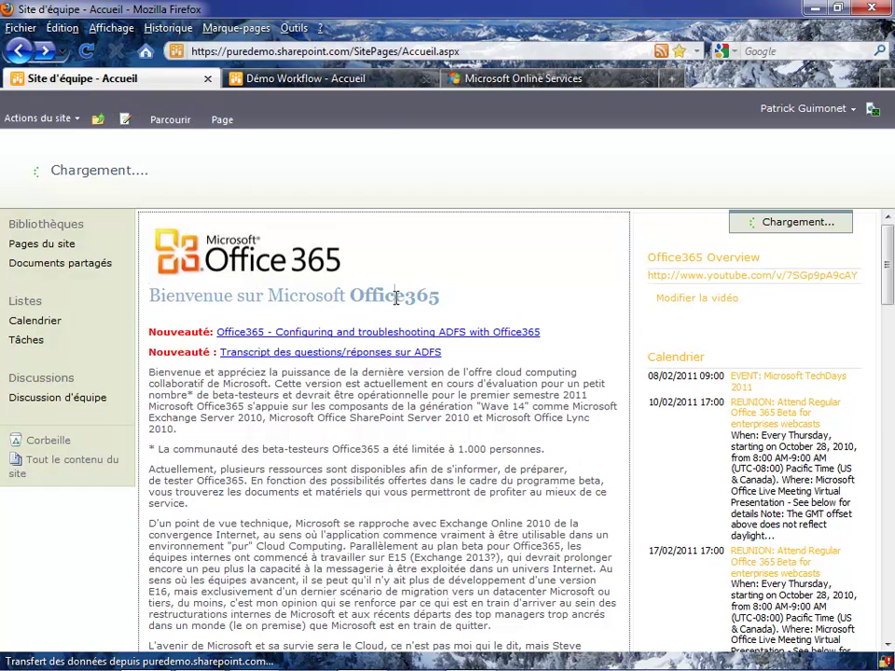
pyautogui.moveTo(395, 297); pyautogui.dragTo(347, 294)
pyautogui.click(348, 295)
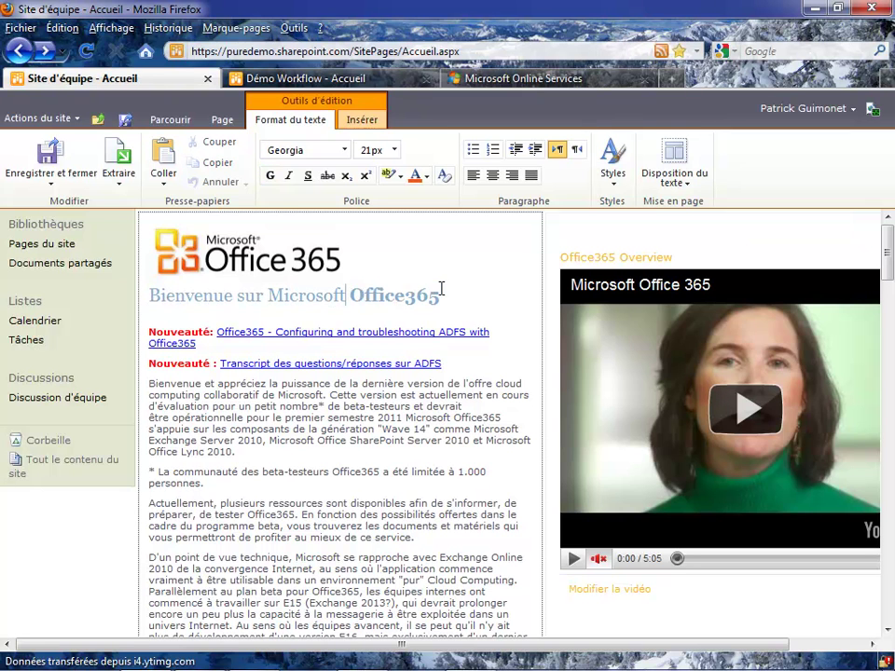
pyautogui.doubleClick(352, 295)
pyautogui.click(272, 177)
pyautogui.click(512, 290)
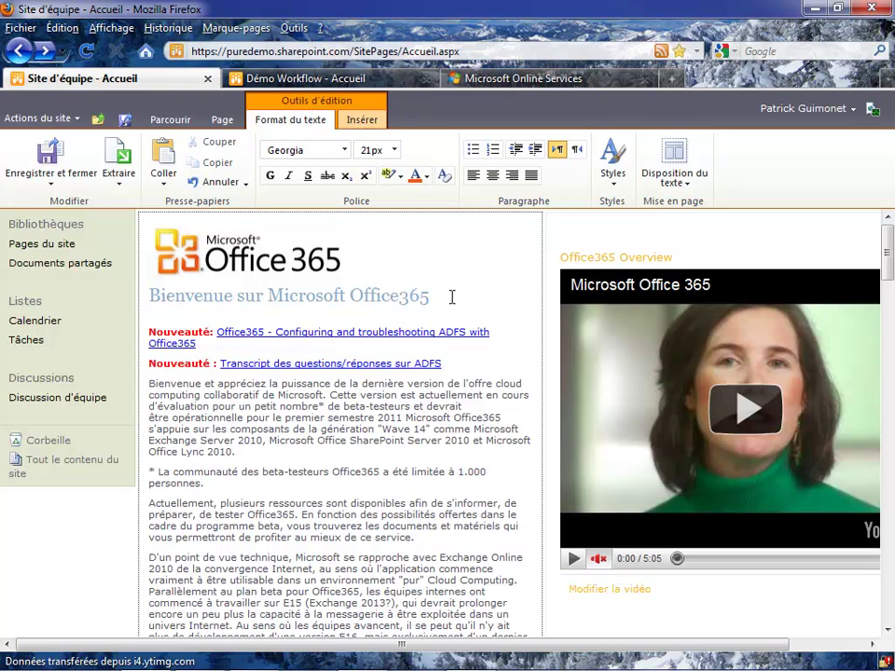
# Examine the web parts available for insertion by category, from Collaboration sociale to Outlook Web App, and close the gallery without adding any.
pyautogui.click(362, 120)
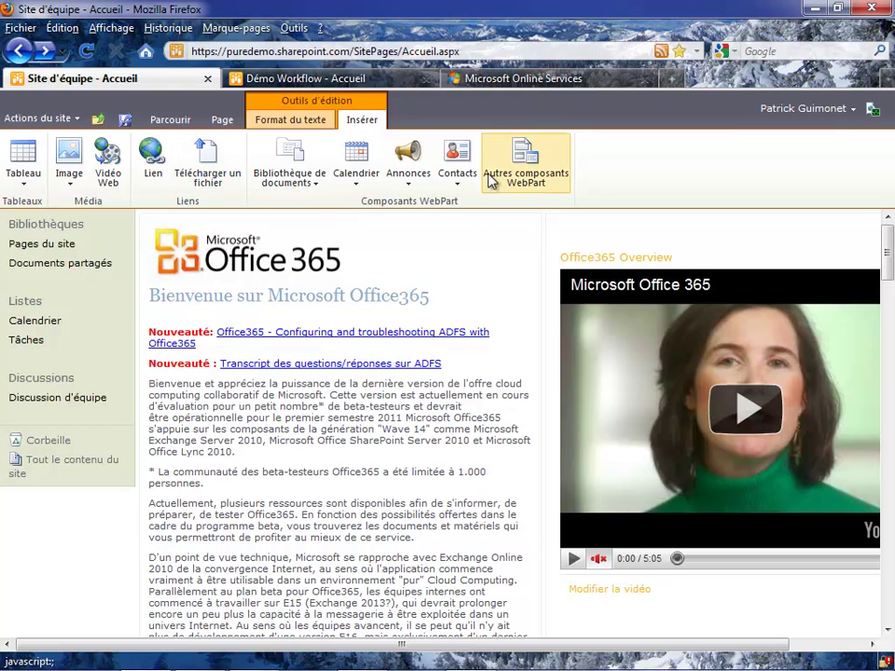
pyautogui.click(531, 175)
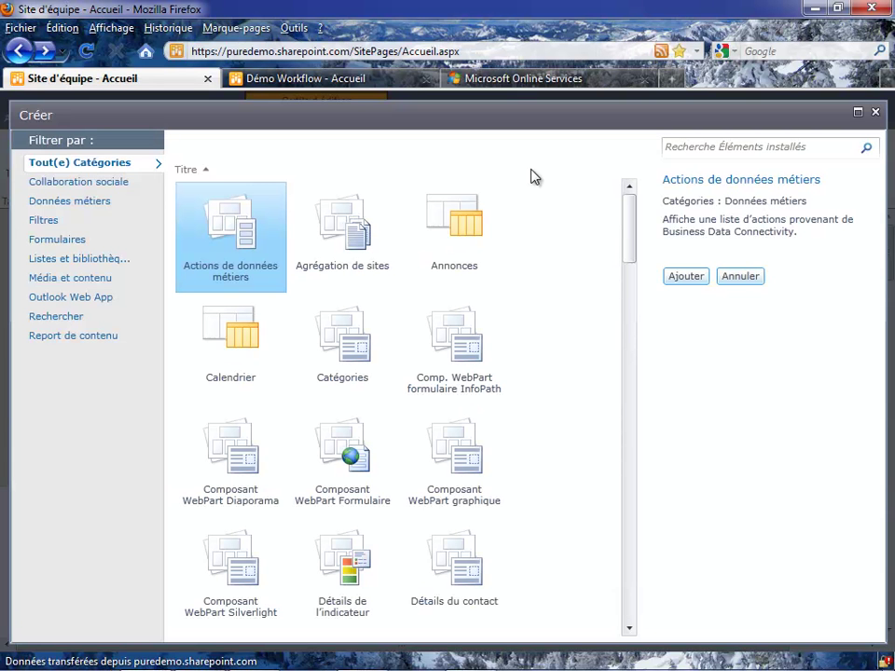
pyautogui.click(91, 185)
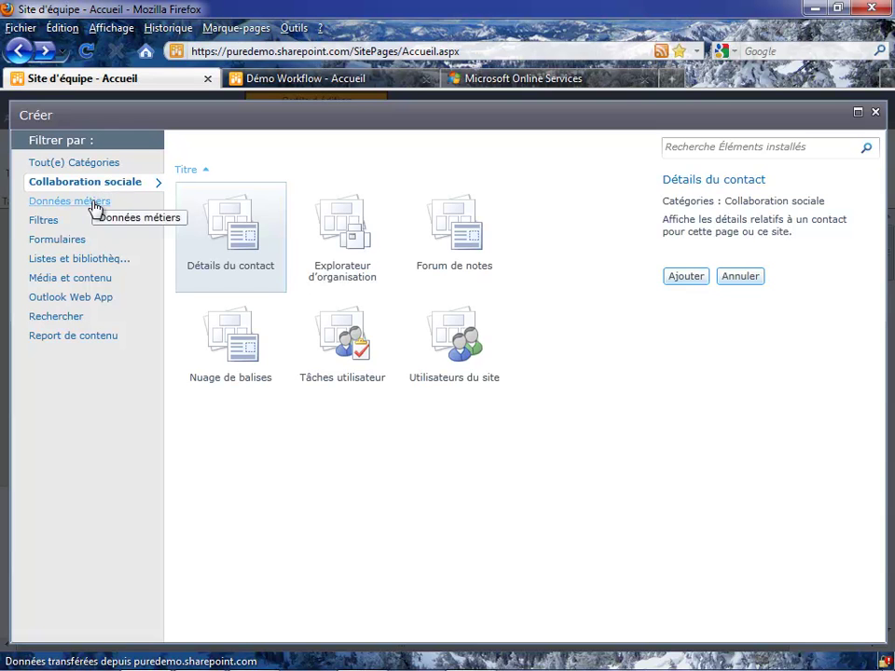
pyautogui.click(104, 203)
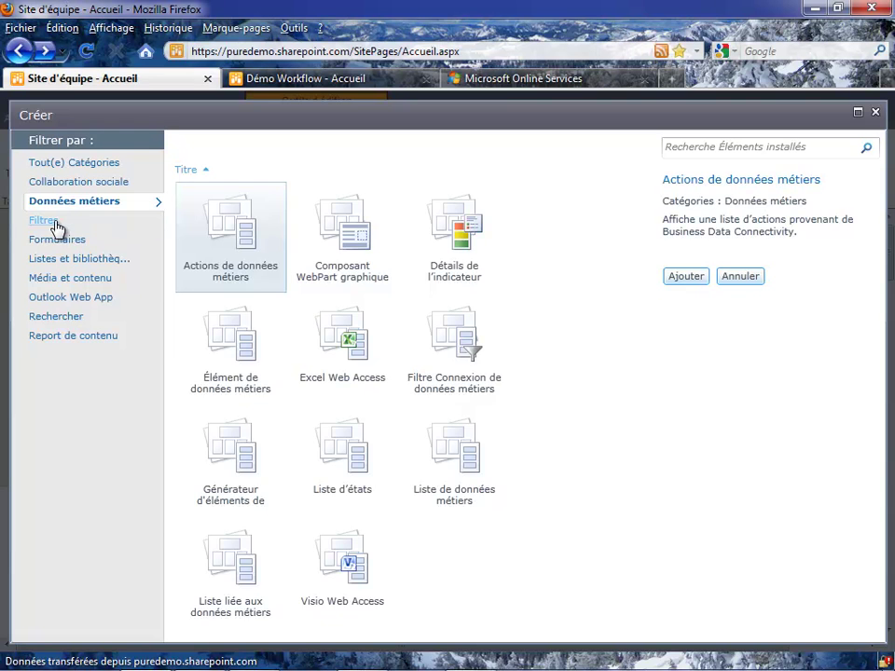
pyautogui.click(57, 226)
pyautogui.click(57, 242)
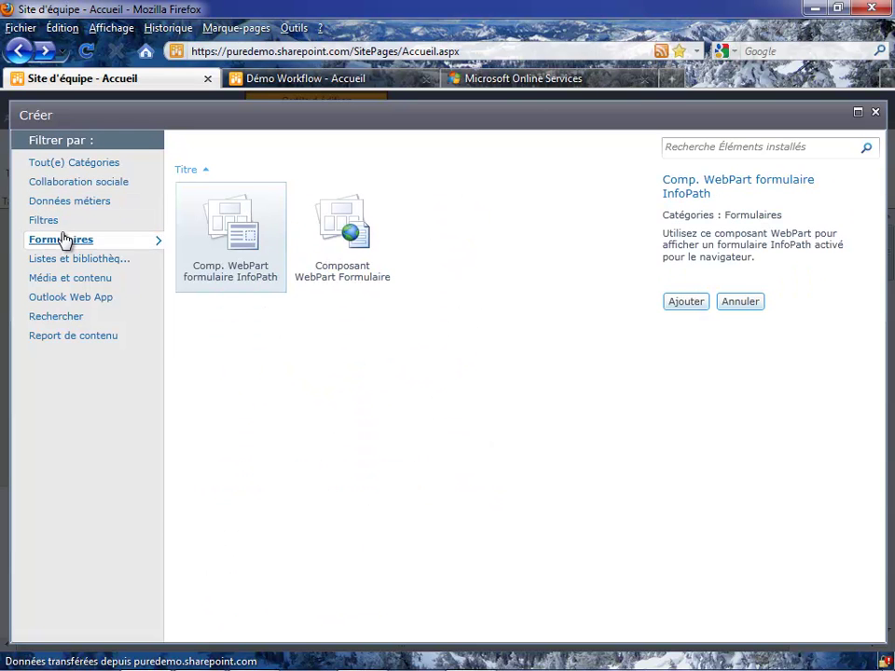
pyautogui.click(62, 266)
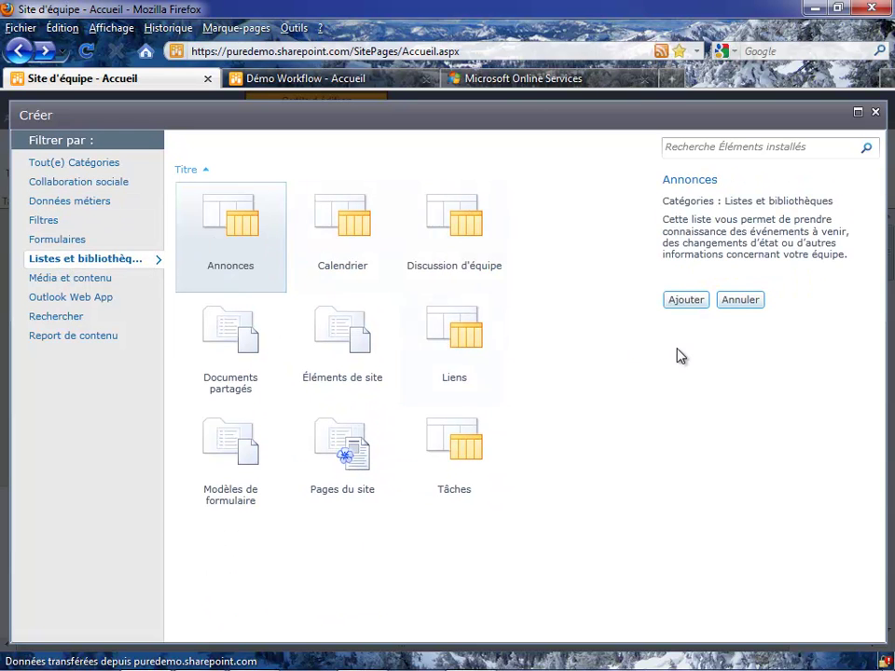
pyautogui.click(88, 280)
pyautogui.click(79, 298)
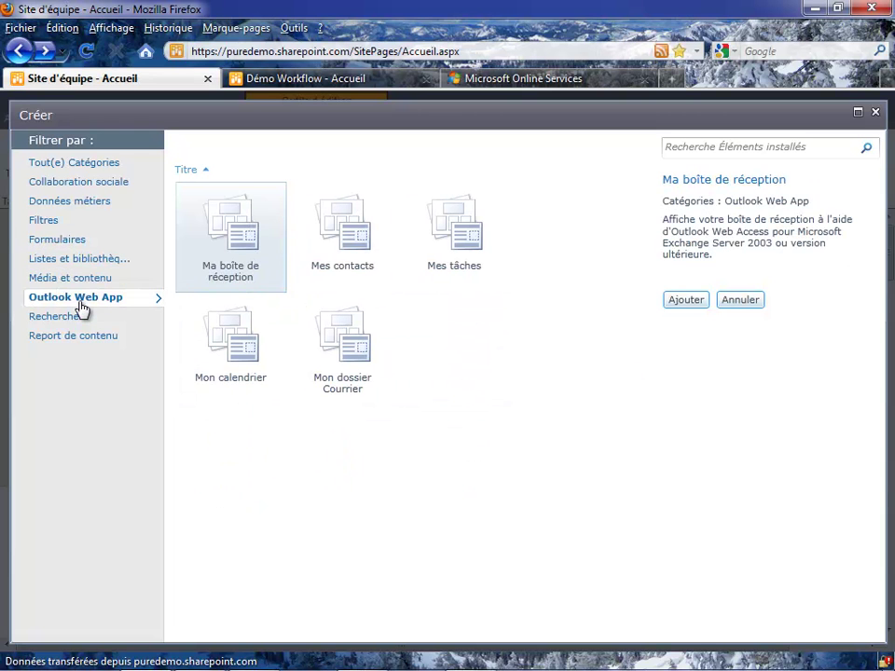
pyautogui.click(875, 113)
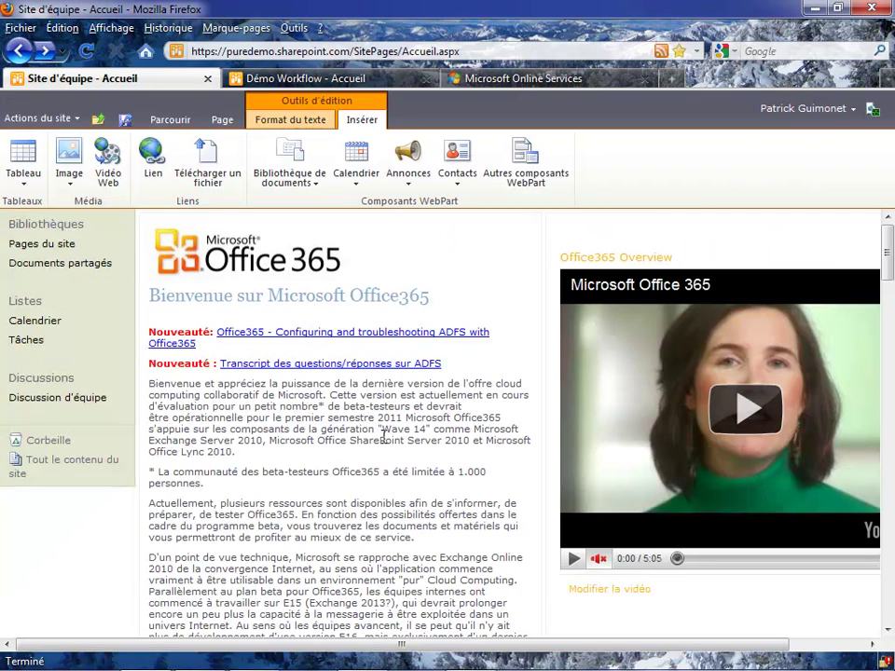
# Open the "Office365 - Présentation TechDays 2011 (Paris)" folder in the home page's Documents partagés list.
pyautogui.scroll(-20, 278, 470)
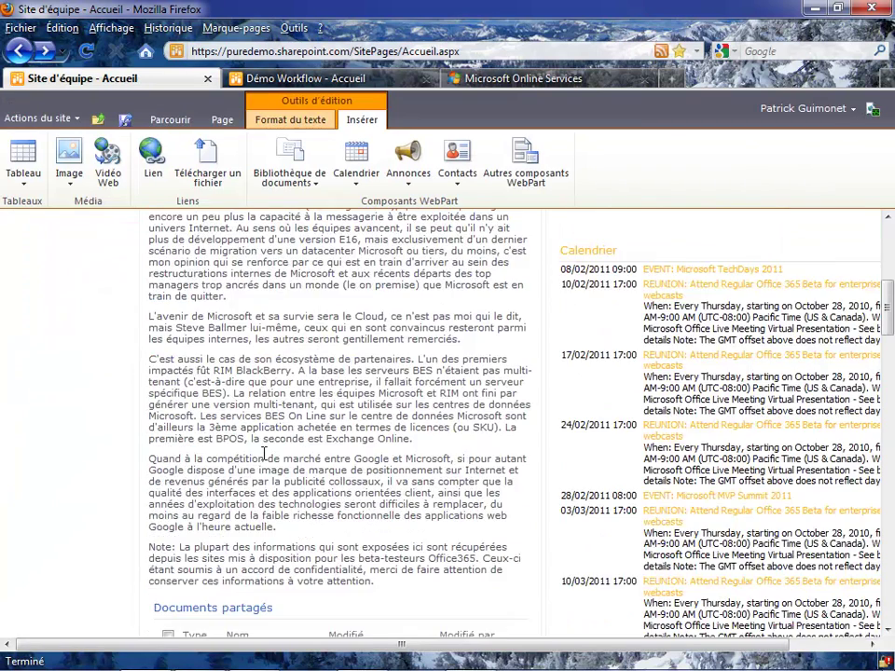
pyautogui.scroll(-3, 266, 461)
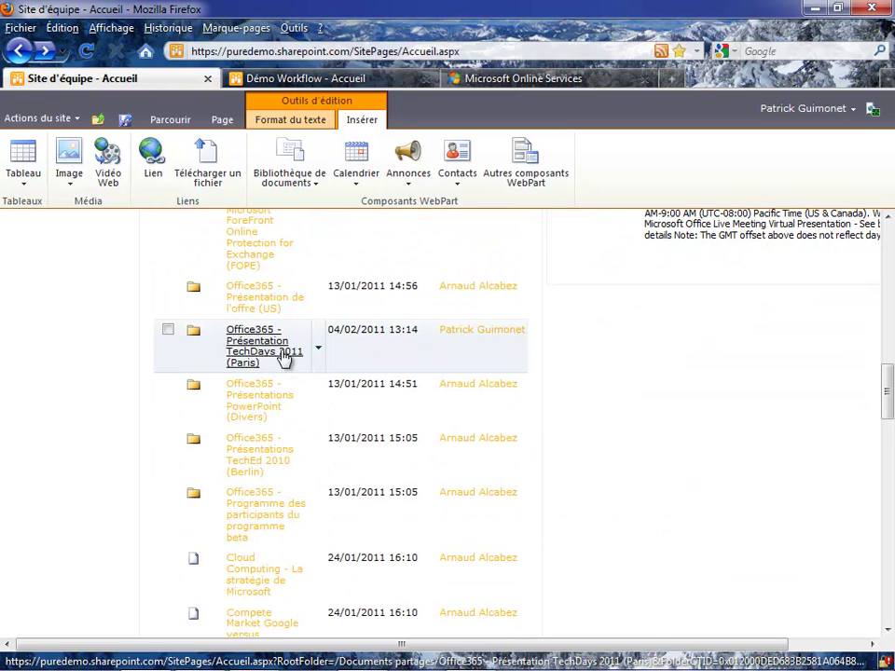
pyautogui.click(284, 358)
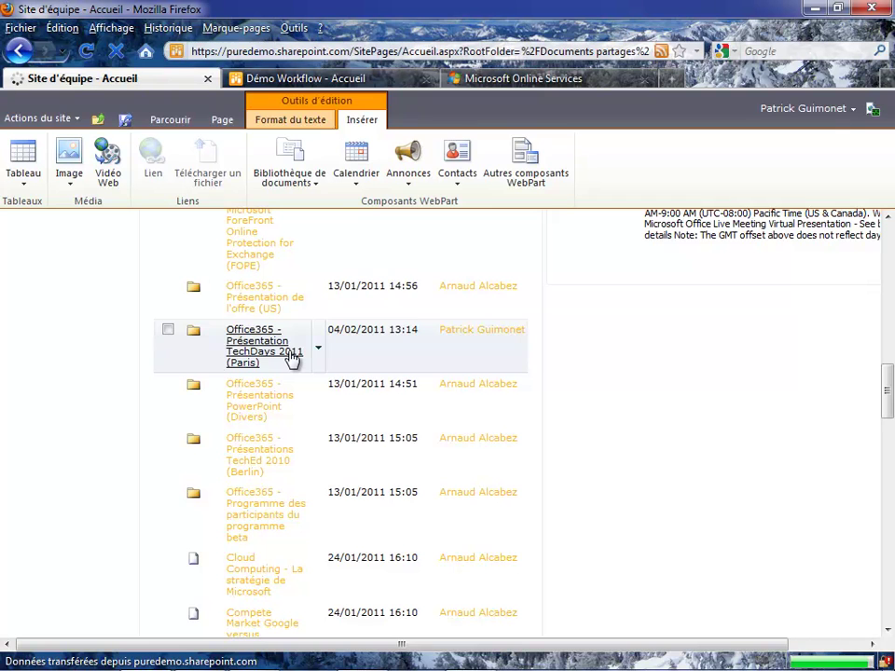
pyautogui.scroll(-5, 317, 508)
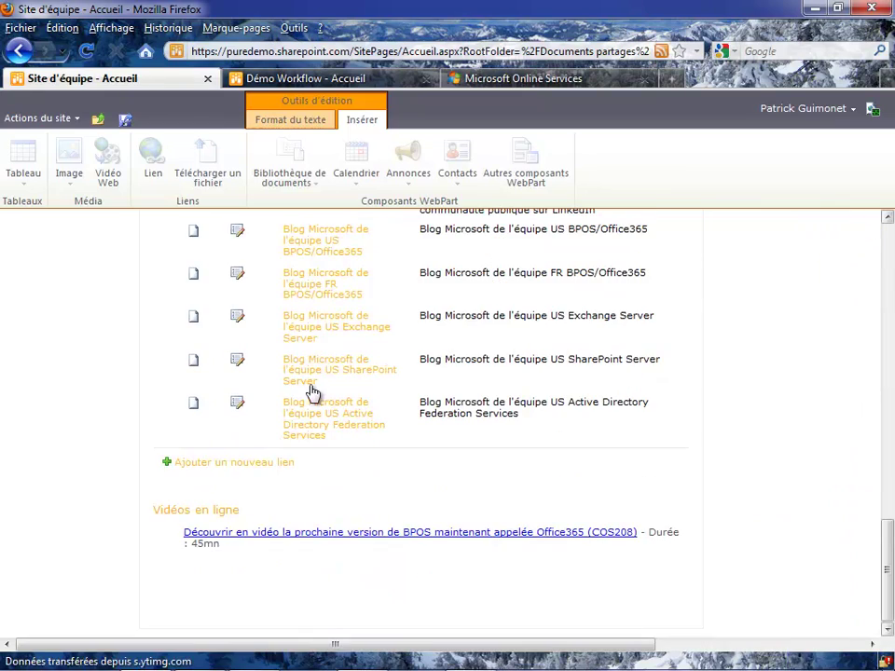
# Upload the presentation "Office_365_vue_d_ensemble_SharePoint_Online V0.7.pptx" to the open Documents partagés folder, replacing the existing file.
pyautogui.scroll(10, 311, 385)
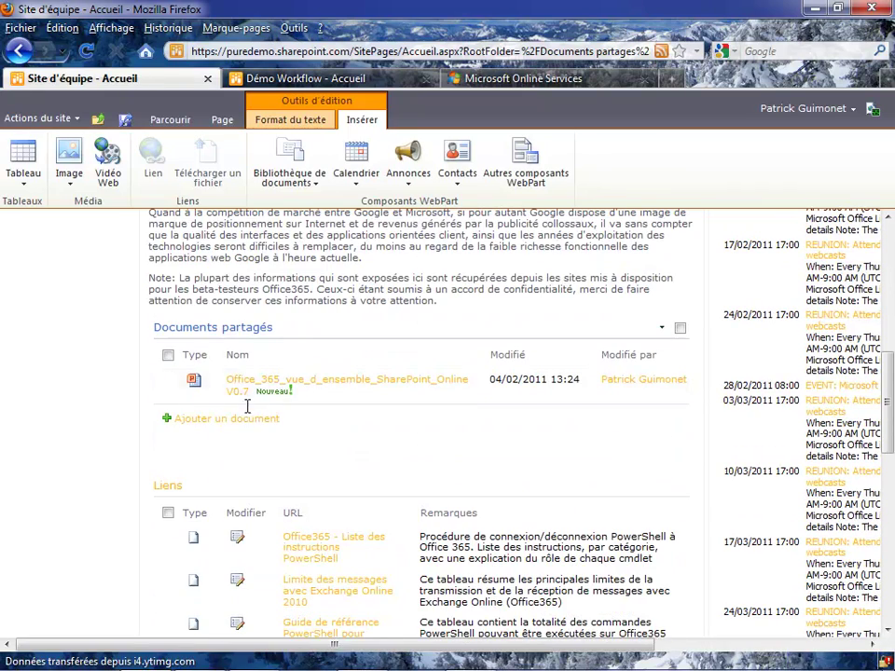
pyautogui.click(244, 427)
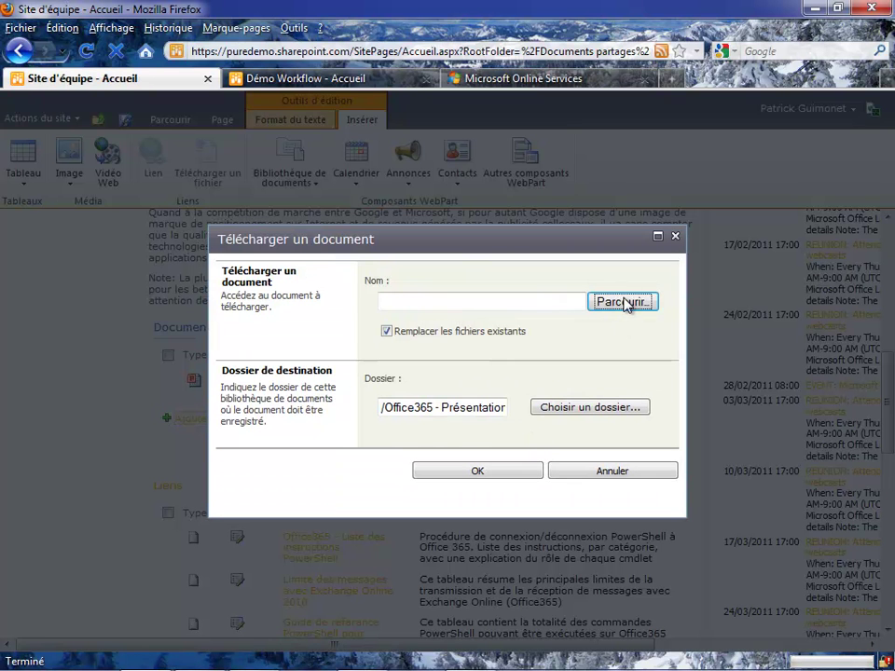
pyautogui.click(627, 305)
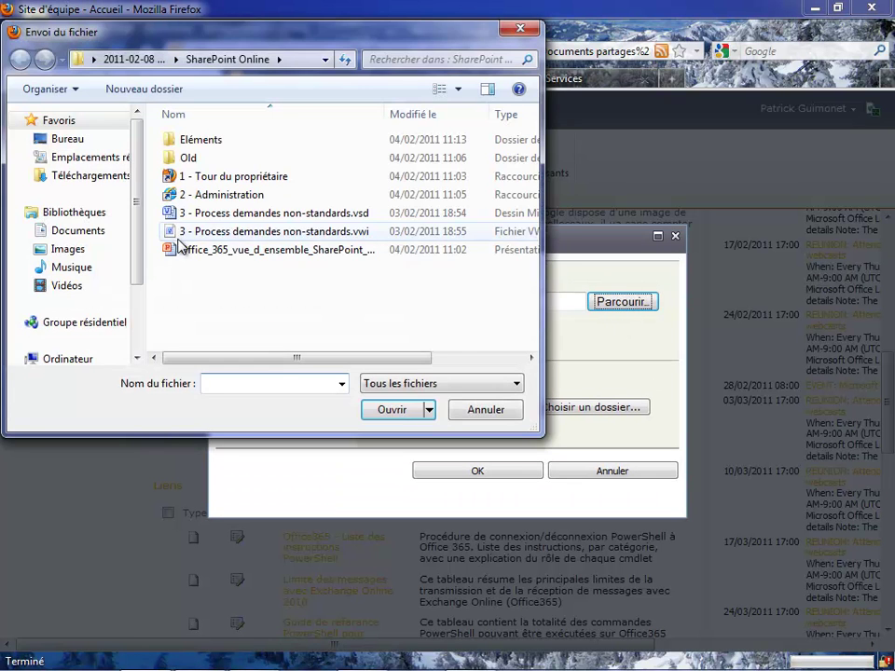
pyautogui.click(207, 254)
pyautogui.click(399, 410)
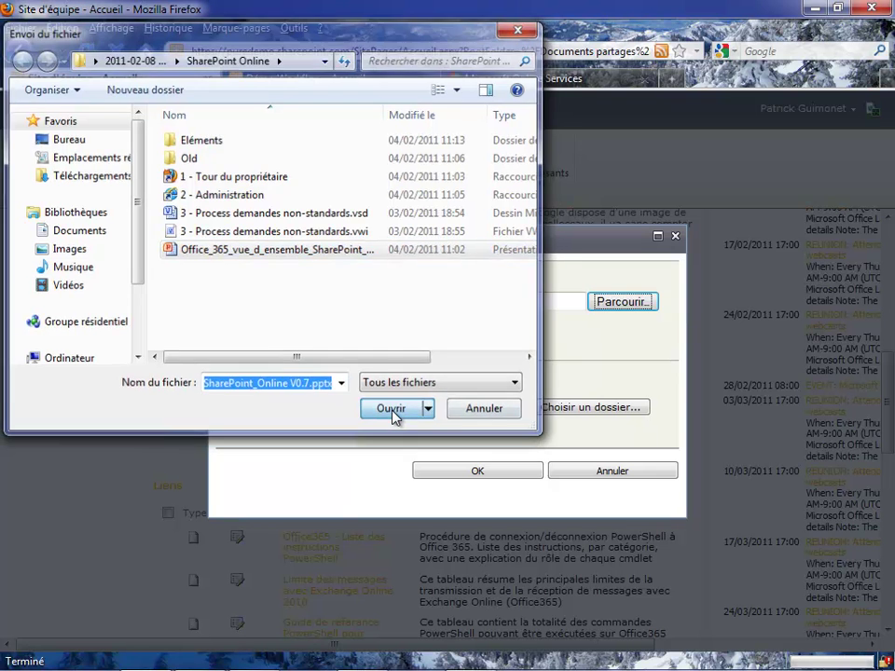
pyautogui.click(468, 473)
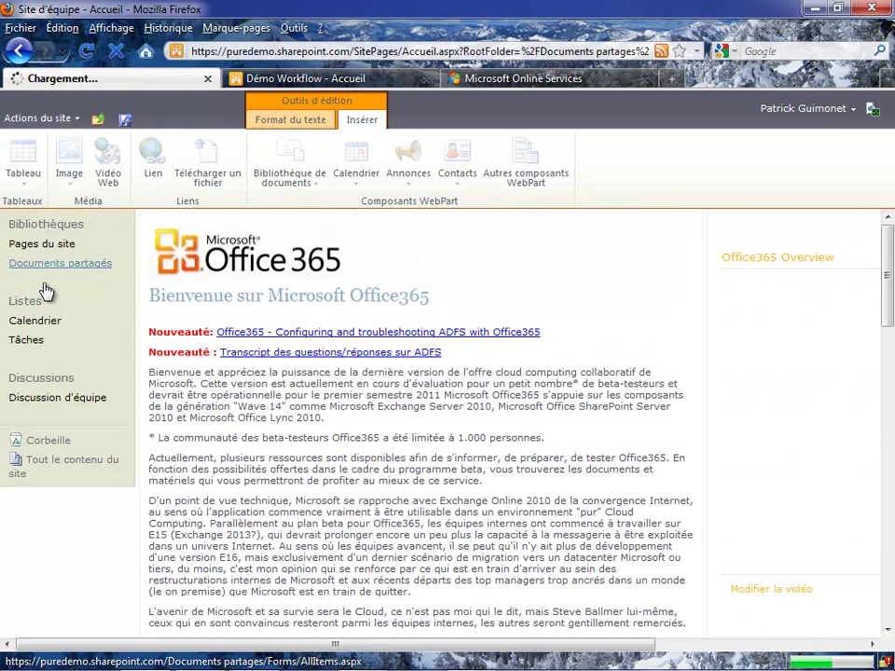
# Go to the site's Listes overview, saving the pending home page edits, and create a Contacts list named "Mes contacts".
pyautogui.click(26, 305)
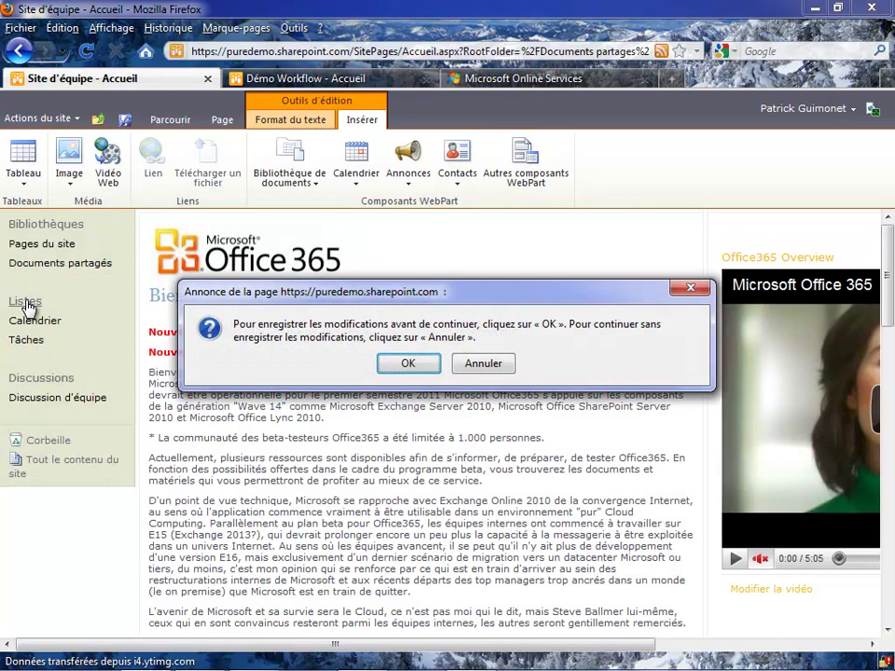
pyautogui.click(393, 366)
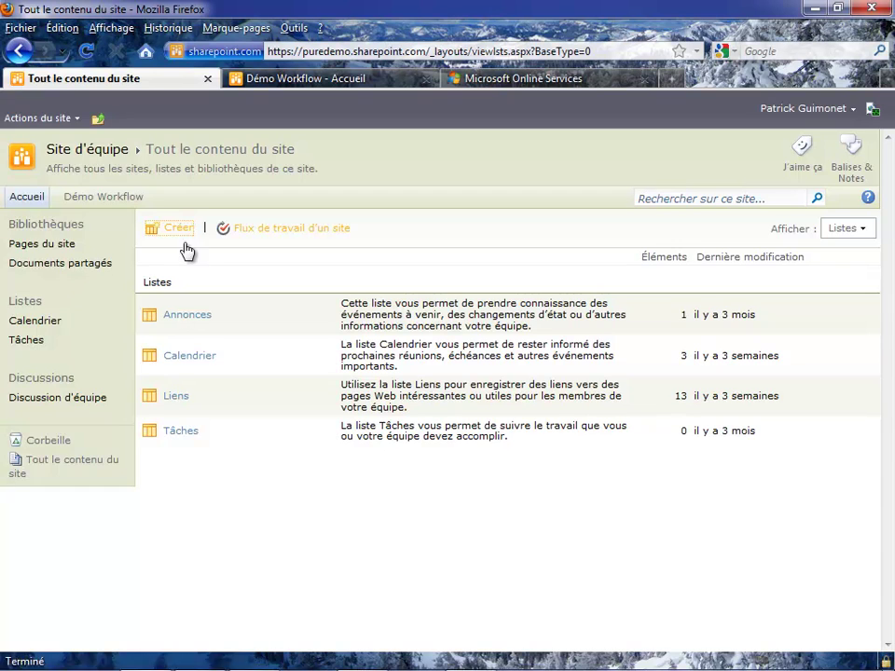
pyautogui.click(175, 227)
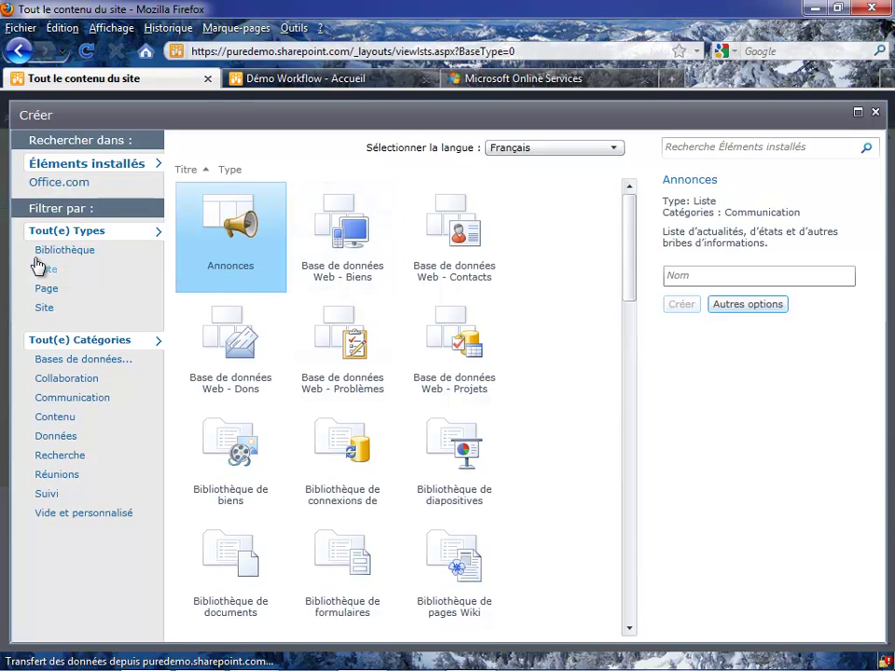
pyautogui.click(48, 269)
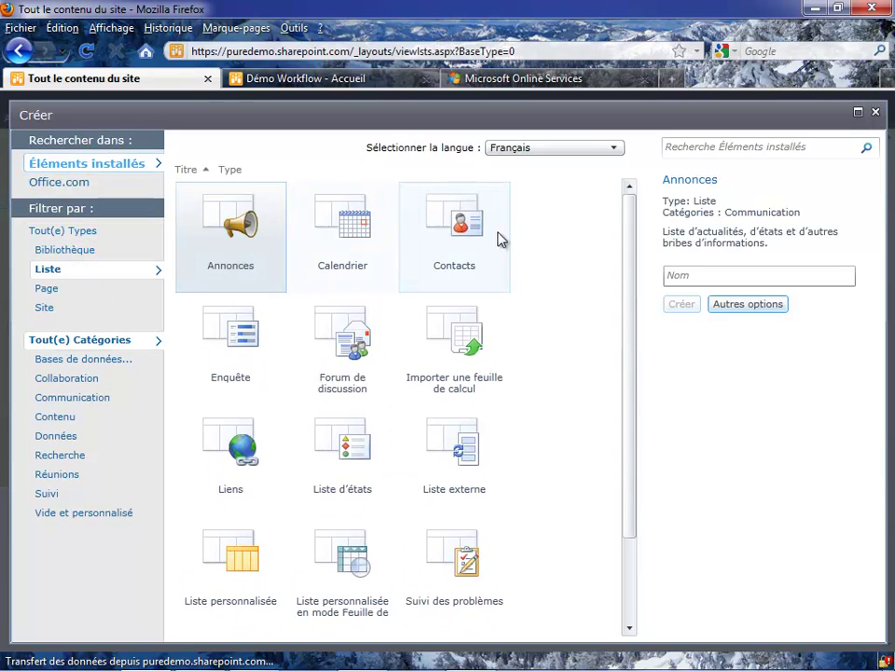
pyautogui.click(466, 226)
pyautogui.click(722, 333)
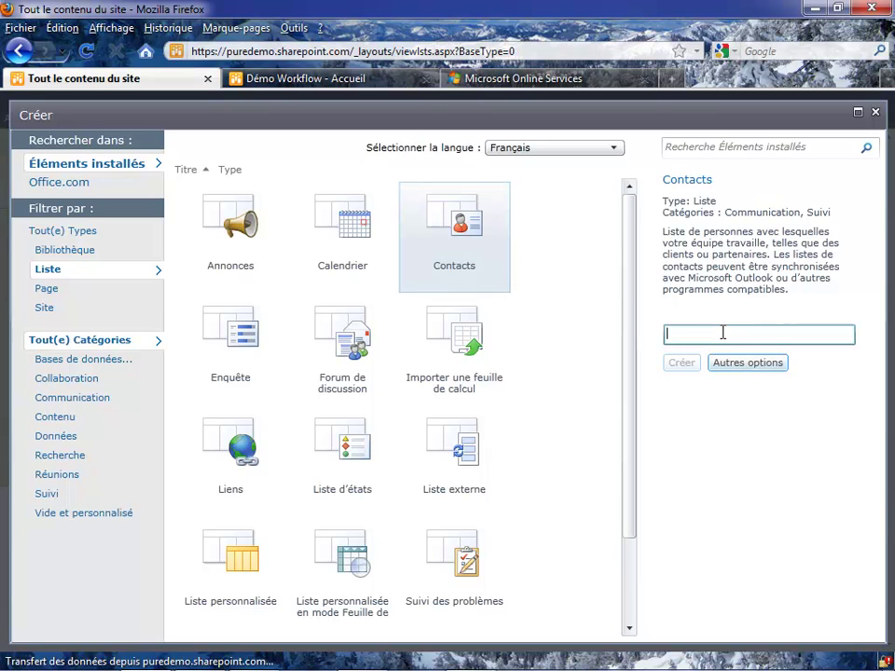
pyautogui.write('Mes co')
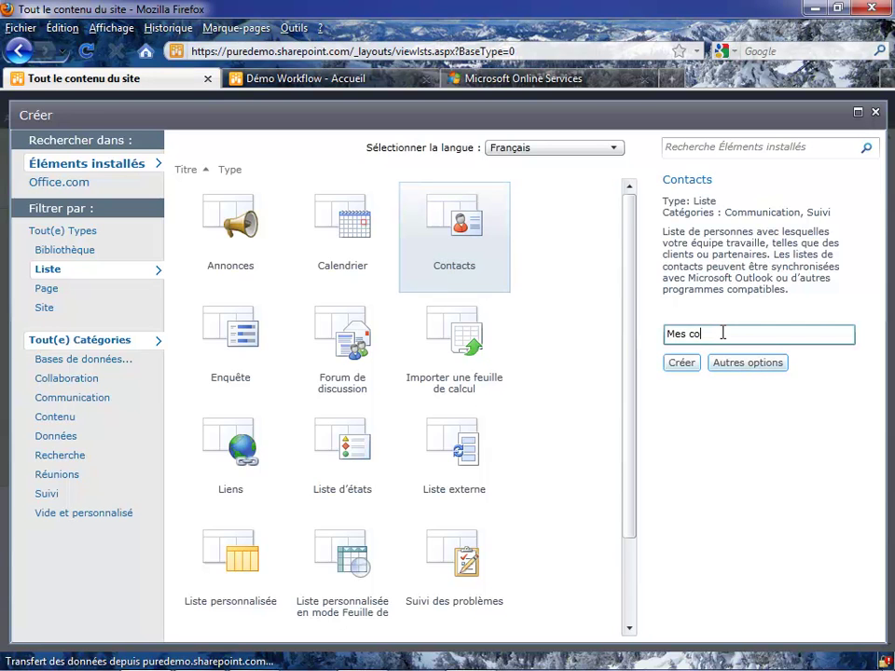
pyautogui.write('ntacts')
pyautogui.click(683, 364)
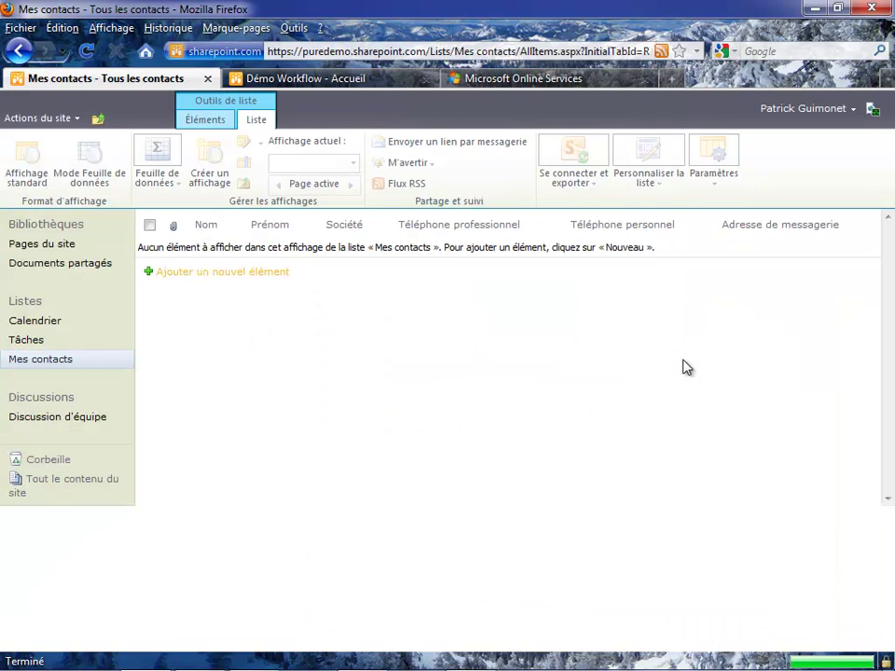
# Add a new item to the Mes contacts list with the Nom "test" and save it.
pyautogui.click(255, 274)
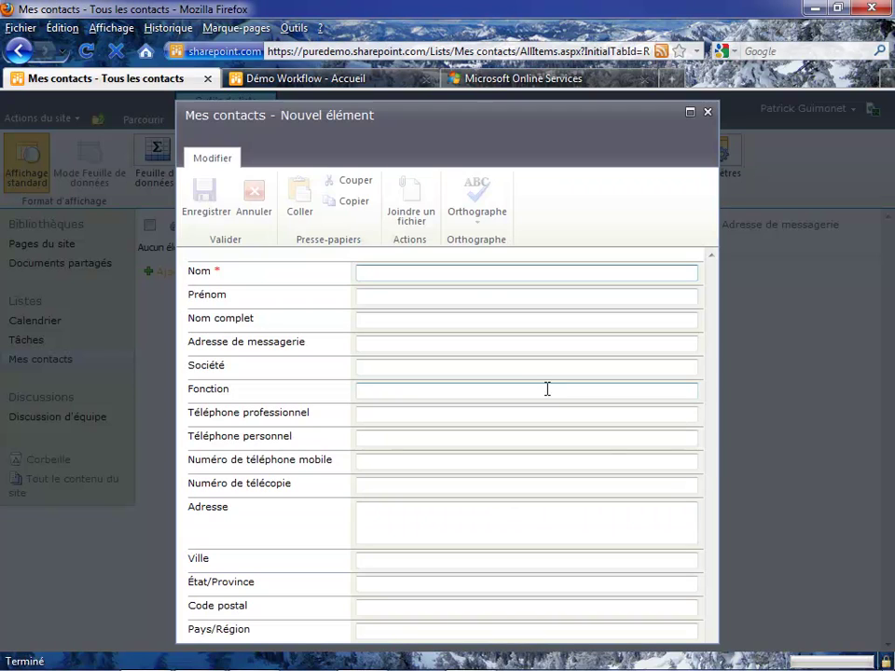
pyautogui.write('te')
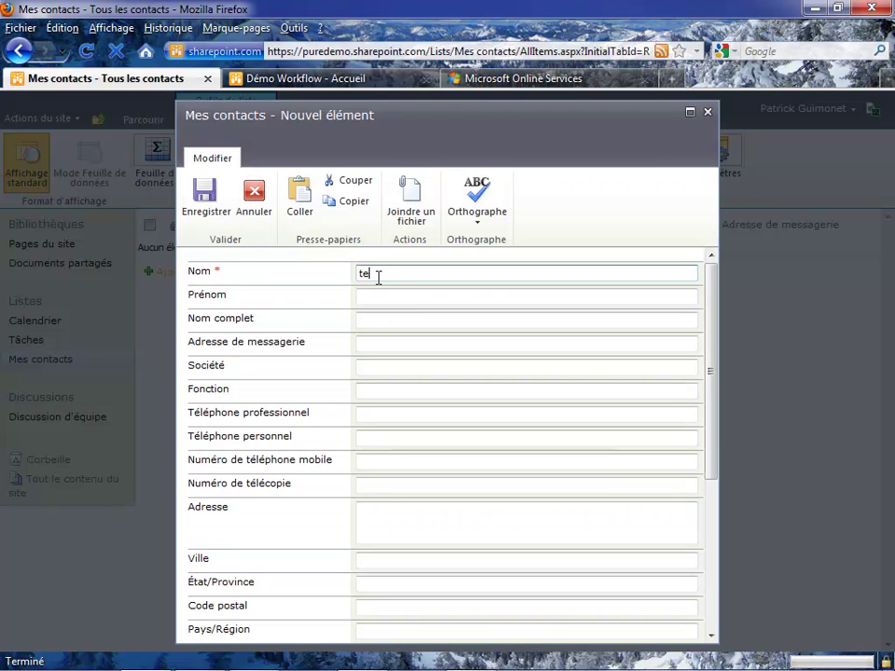
pyautogui.write('st')
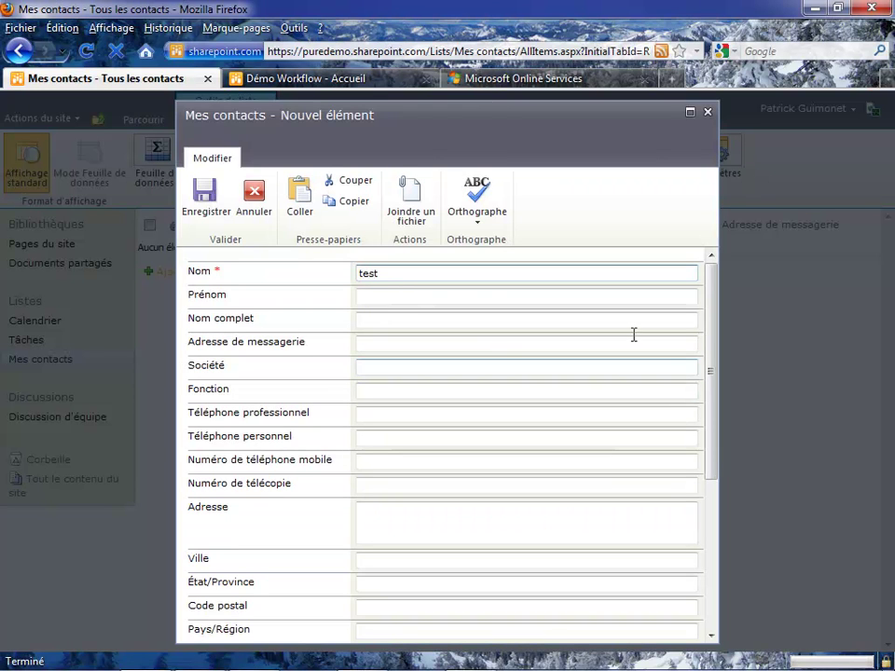
pyautogui.click(207, 197)
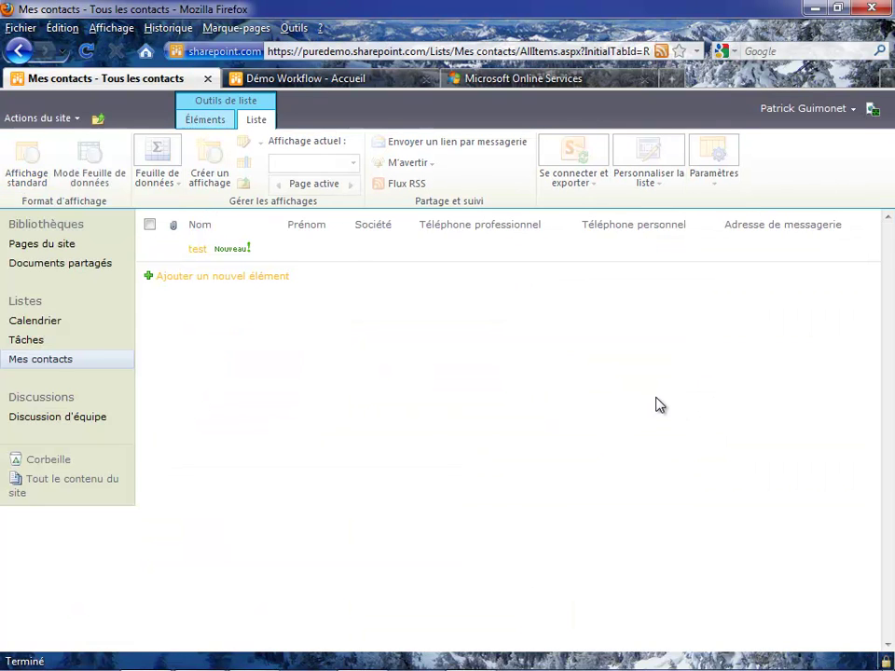